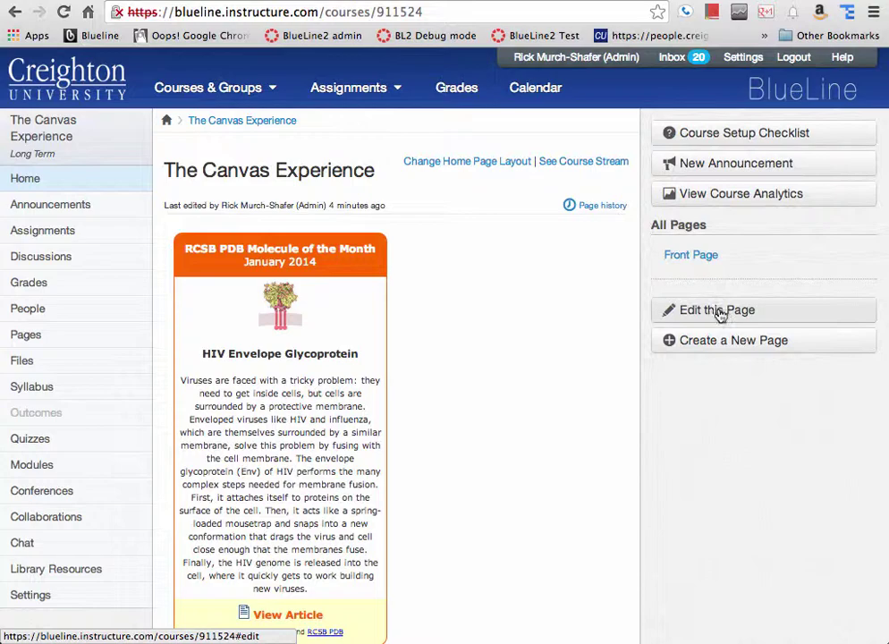
Review the rcsbPdbMotm.js script and the Molecule of the Month full-widget embed code on the RCSB site, returning to the course page.
click(653, 1)
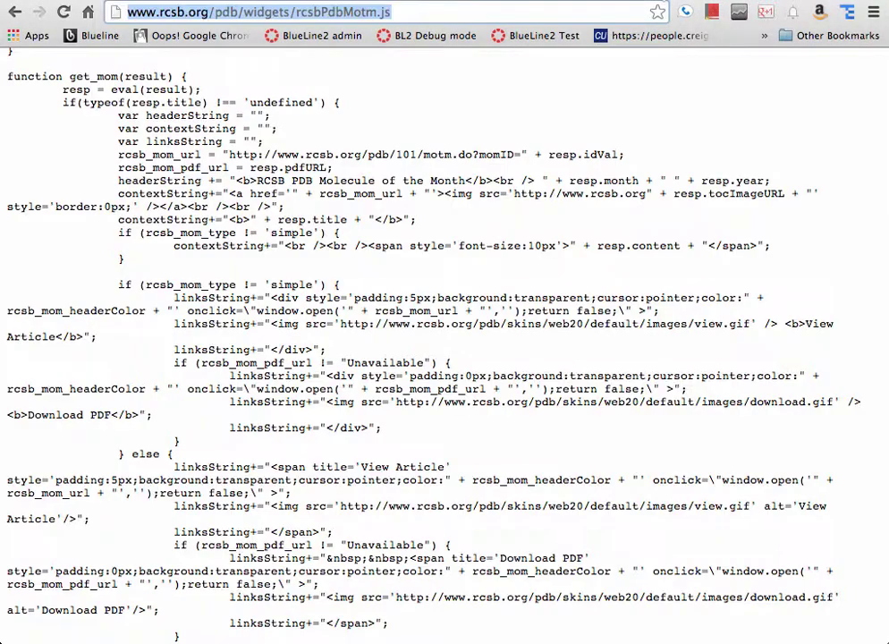
click(618, 1)
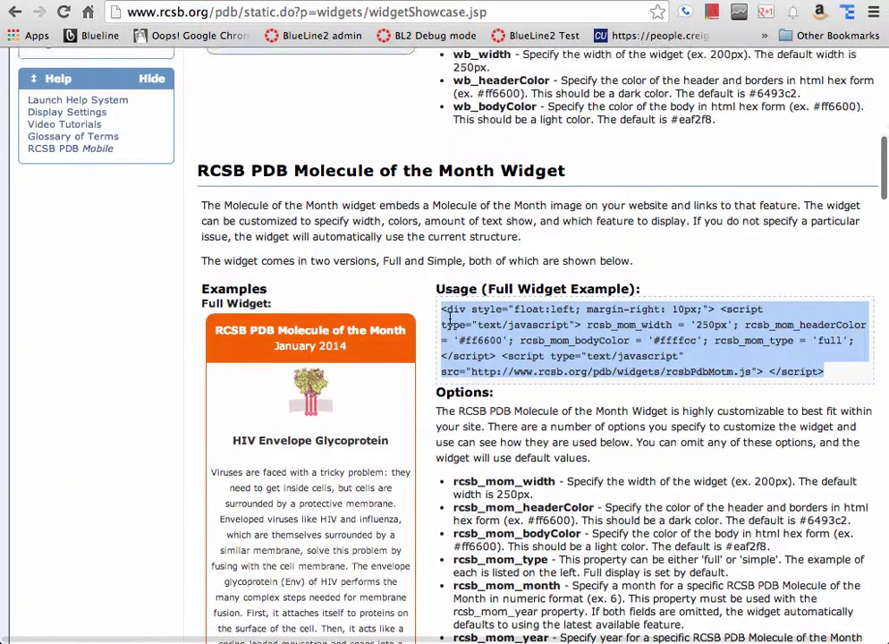
scroll(456, 296, down, 1)
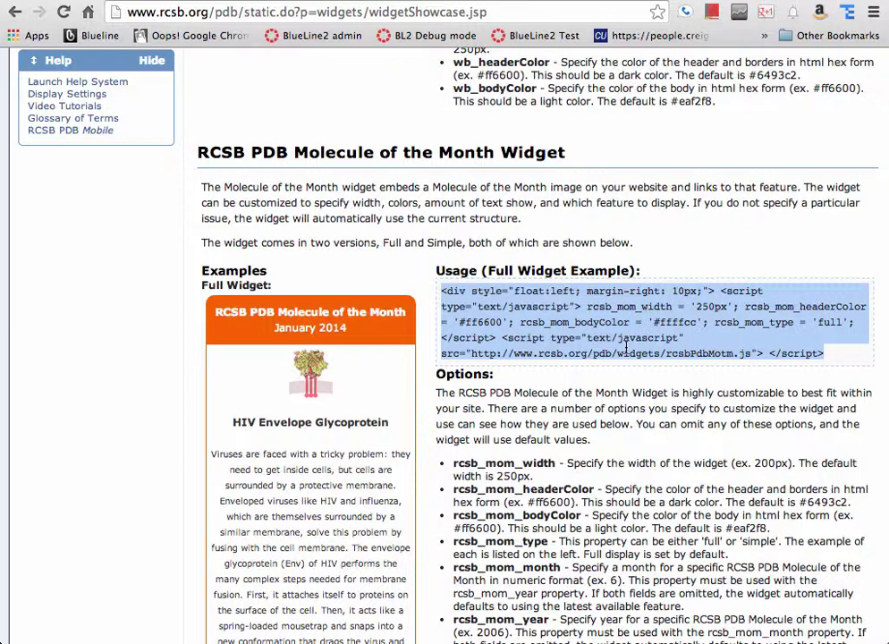
click(528, 1)
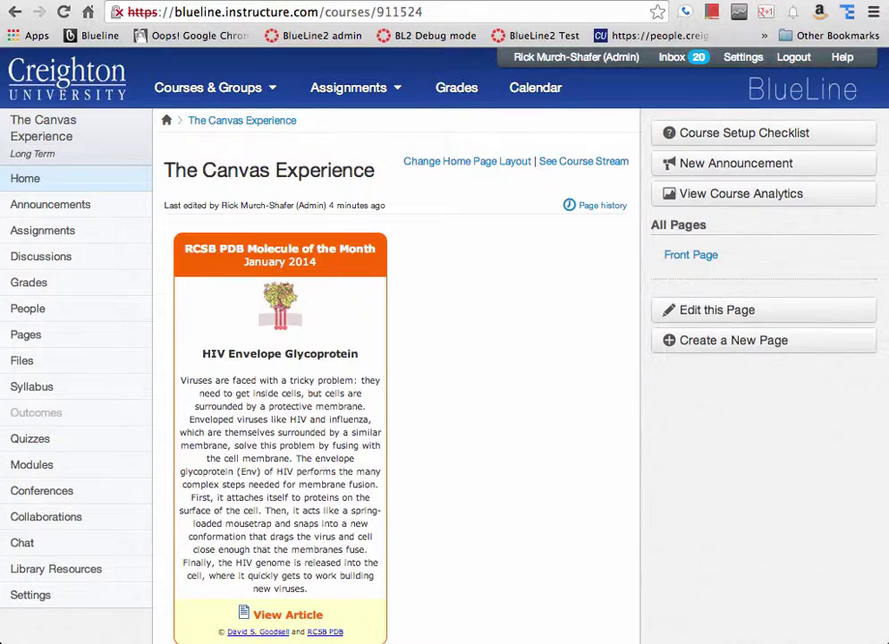
Switch to Dreamweaver and highlight the widget's div and script code in the body of Molecule.html.
key(super+Tab)
key(super+Tab)
key(super+Tab)
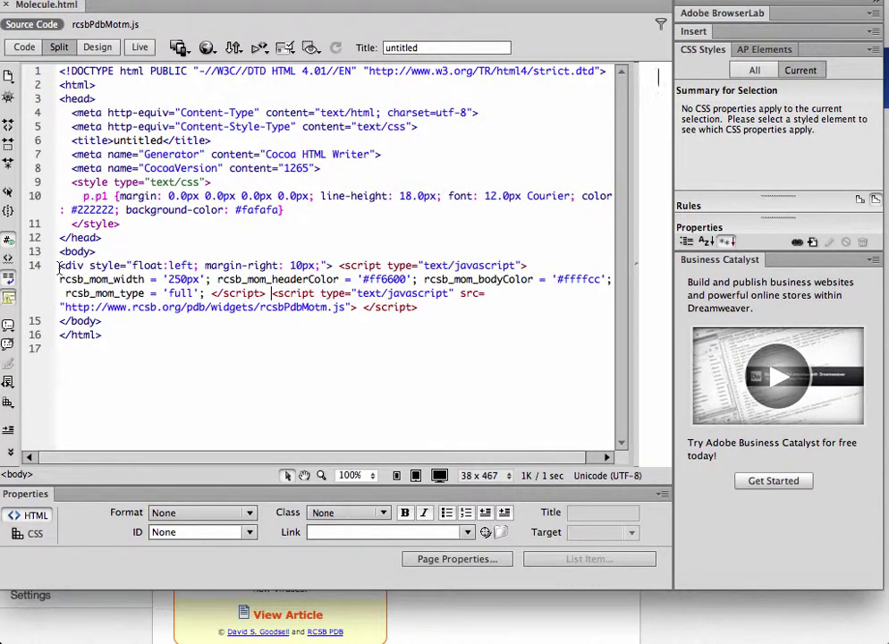
drag(58, 265, 424, 310)
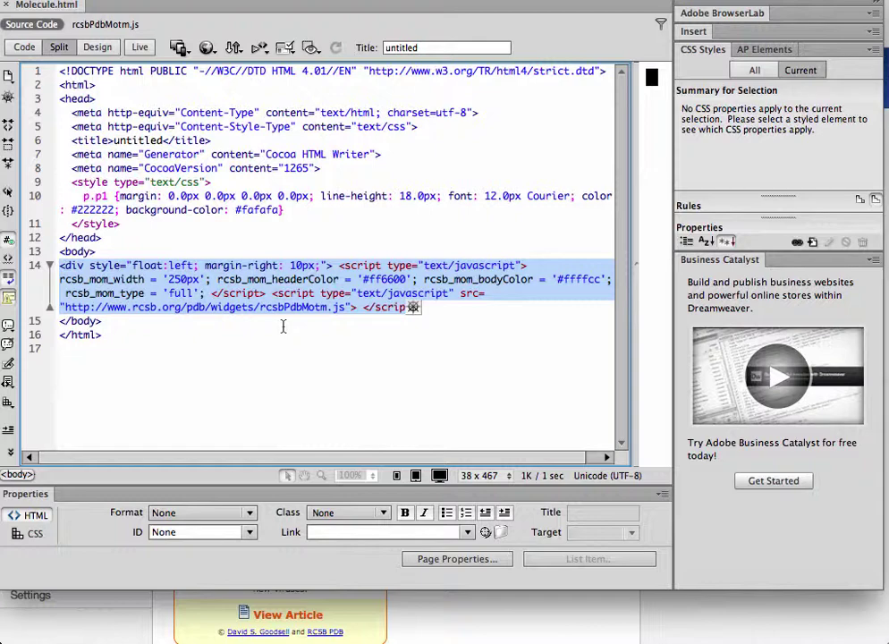
Switch to the browser to view the hosted Molecule.html page on bluecast.creighton.edu, and return to the Canvas course page.
key(super+Tab)
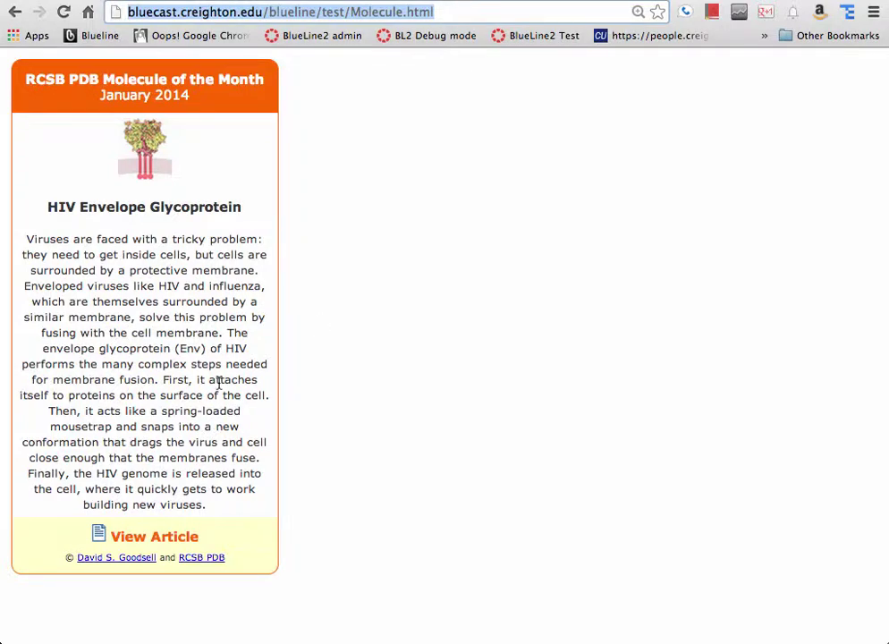
click(306, 8)
key(ctrl+Tab)
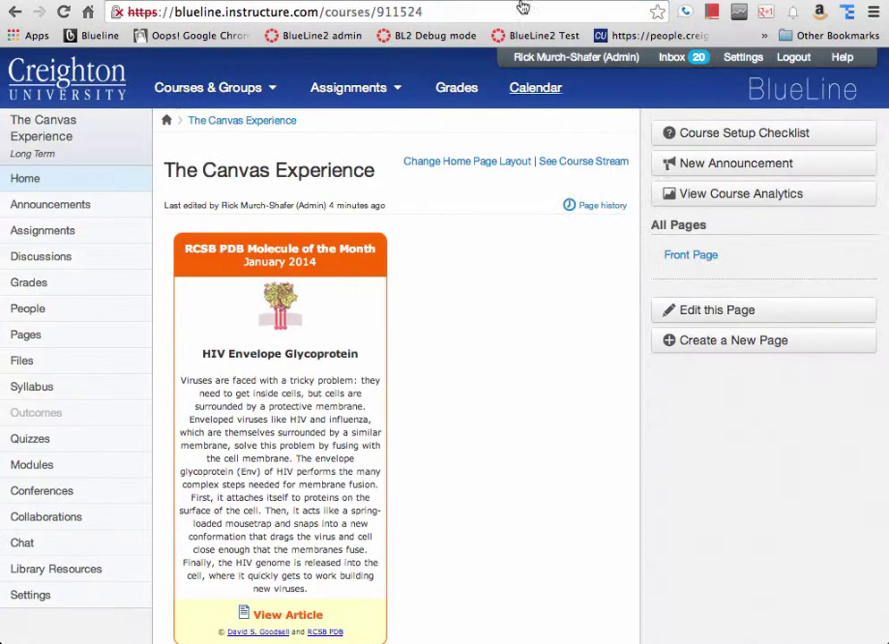
Inspect the iframe's Molecule.html URL in the home page's HTML source, and save the page back to the course home.
click(723, 319)
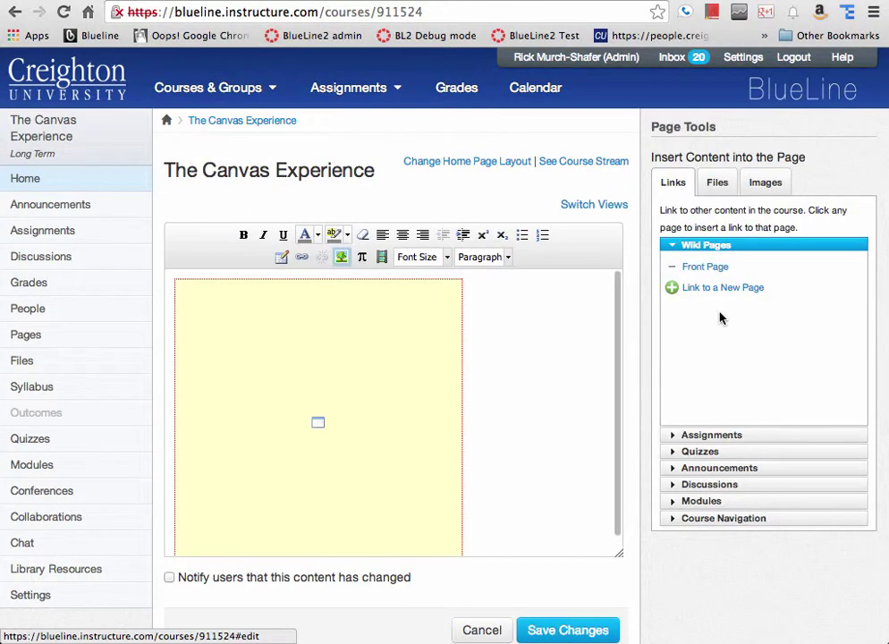
click(610, 207)
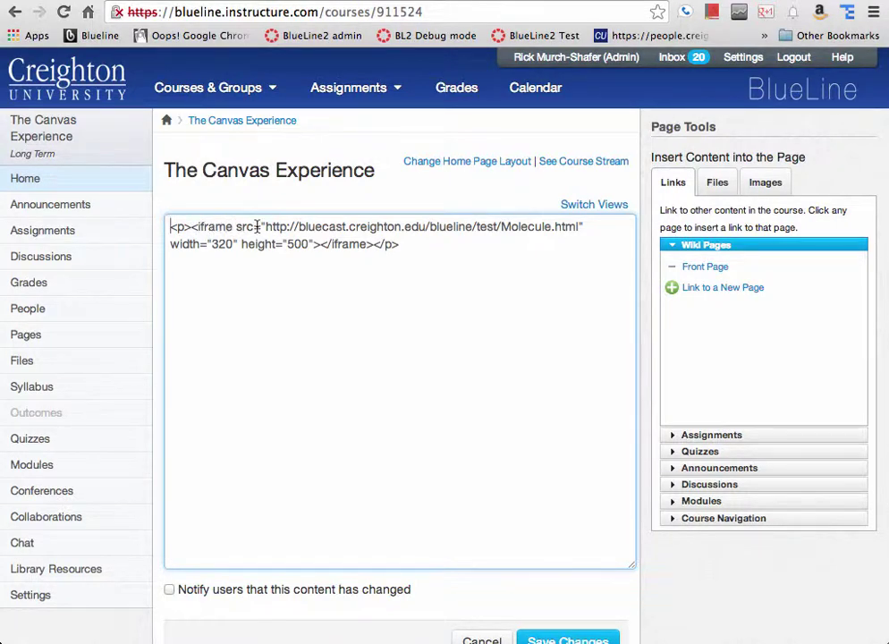
drag(266, 228, 582, 230)
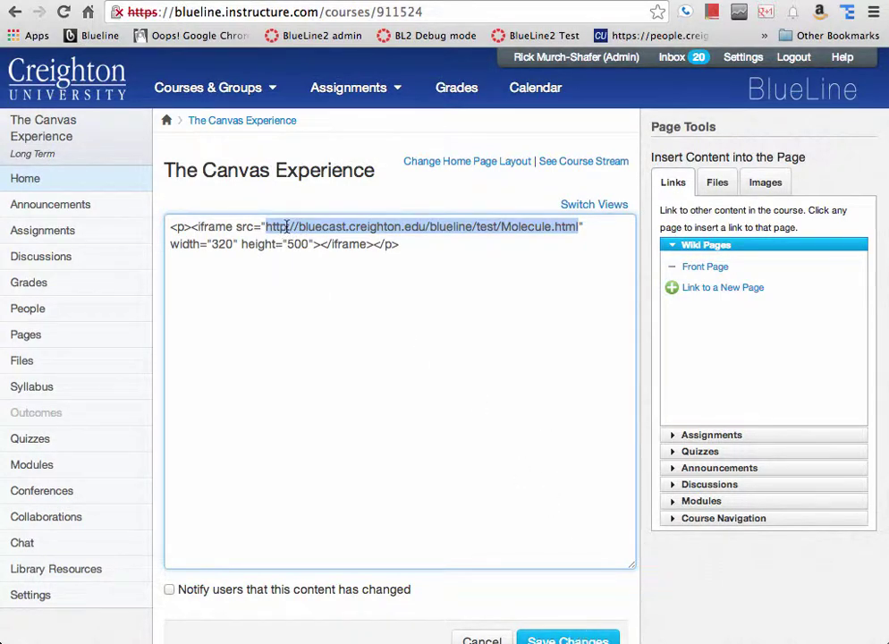
click(589, 630)
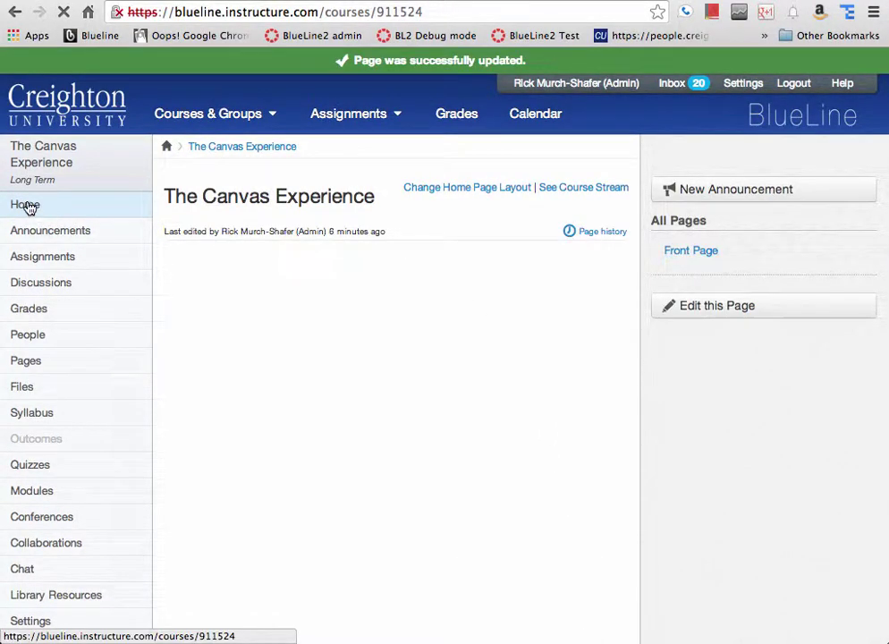
click(27, 204)
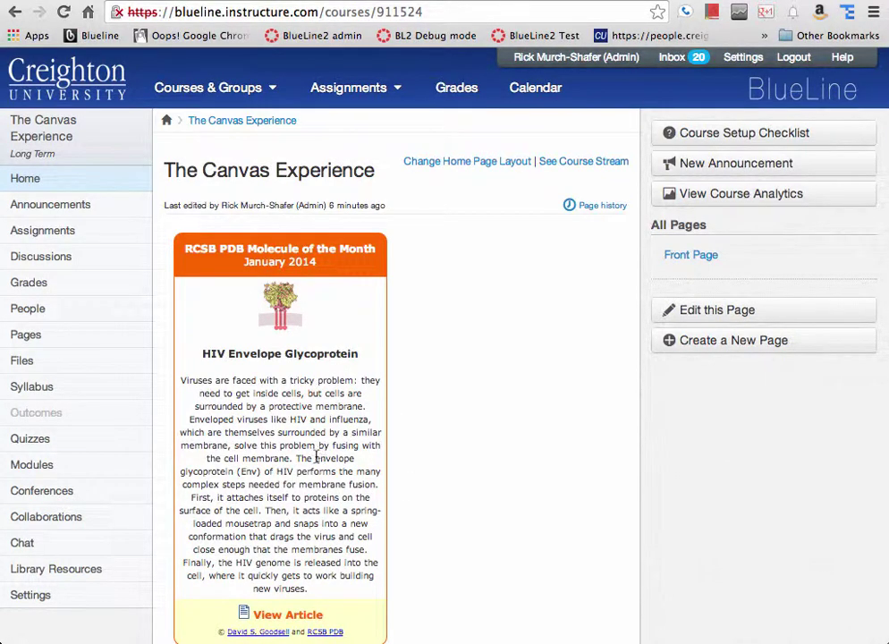
Switch to the other The Canvas Experience browser window and allow the blocked unsafe script to load.
click(376, 0)
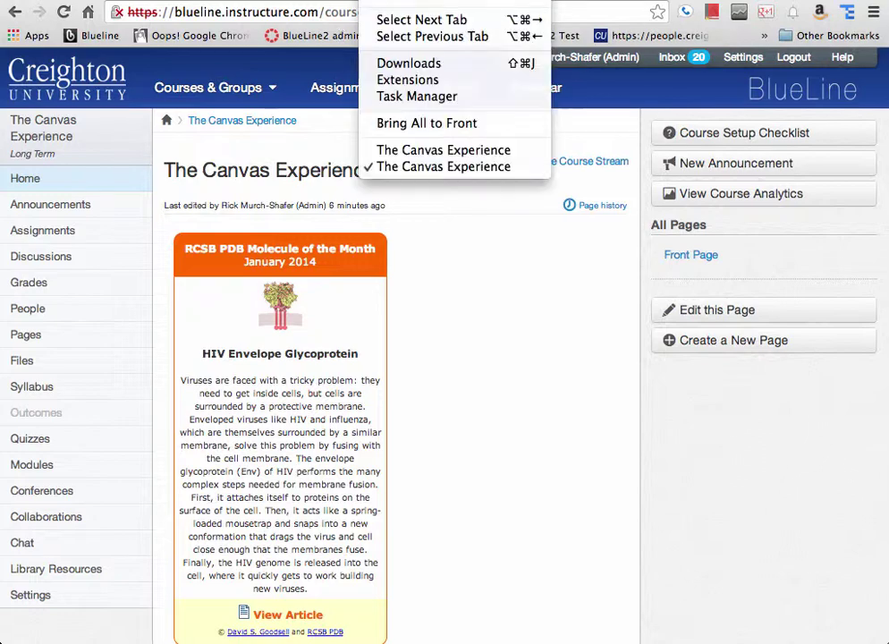
click(430, 154)
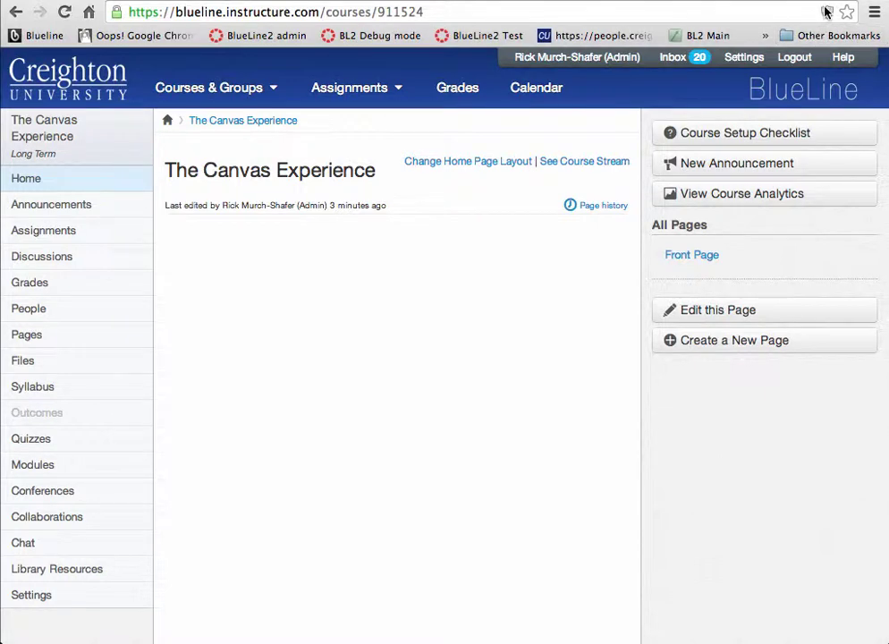
mouse_move(827, 11)
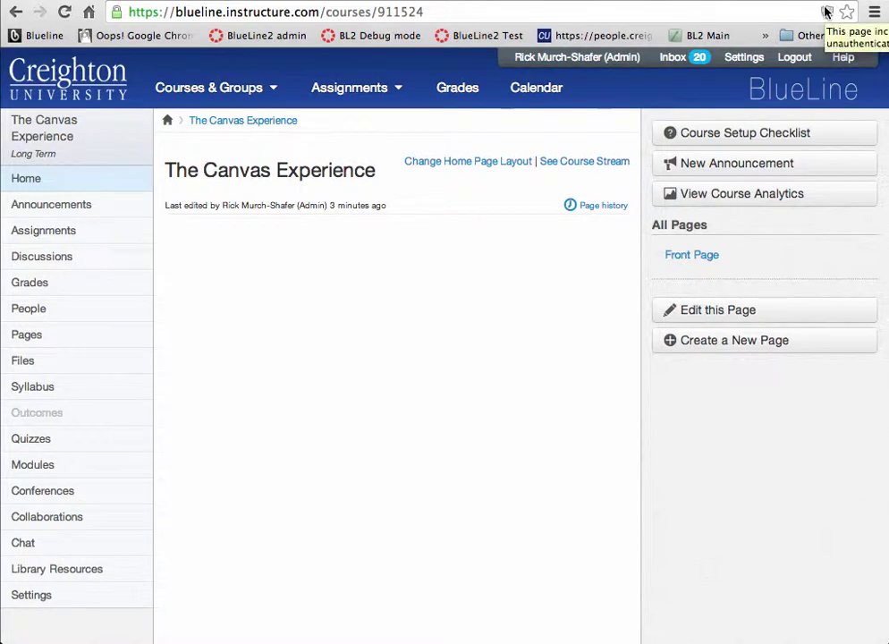
click(827, 11)
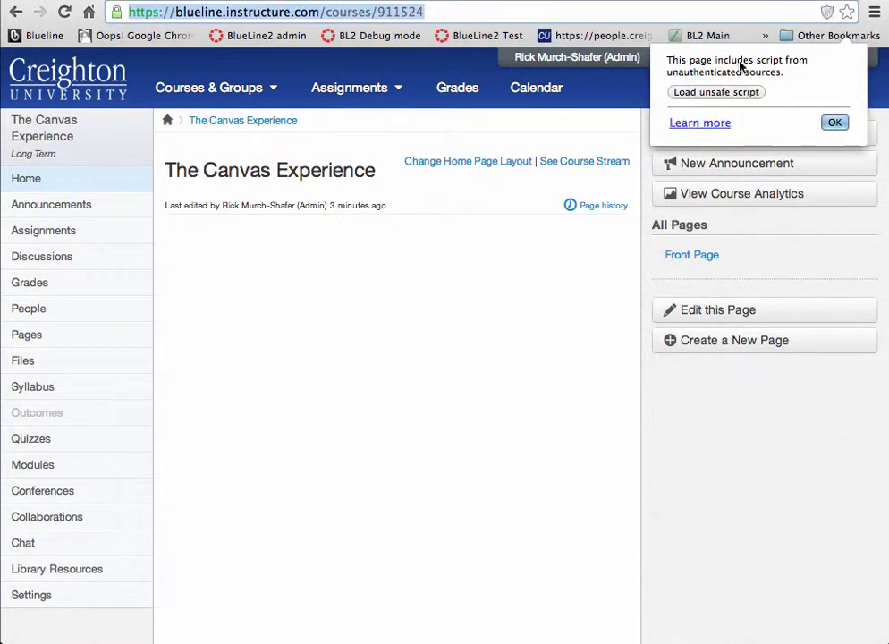
click(702, 93)
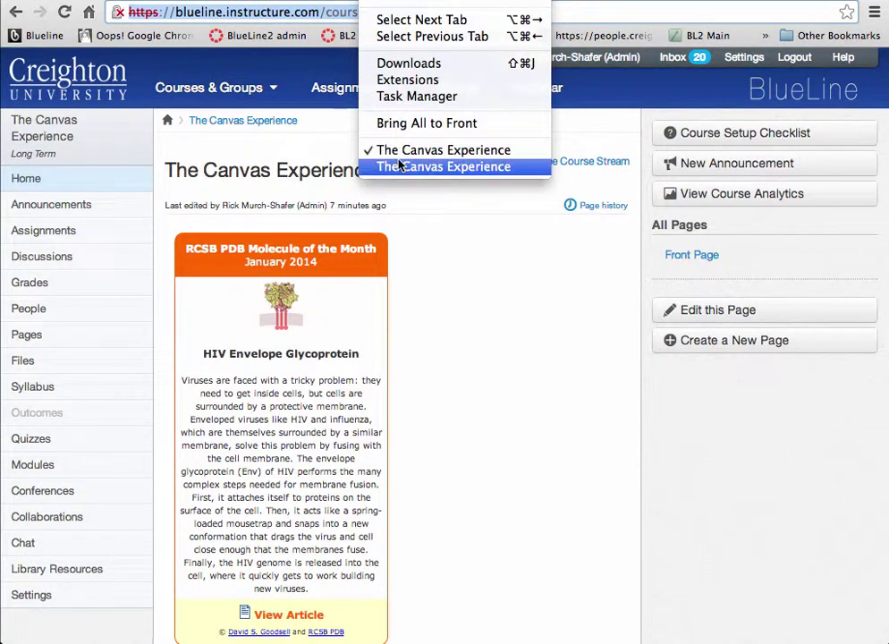
click(400, 164)
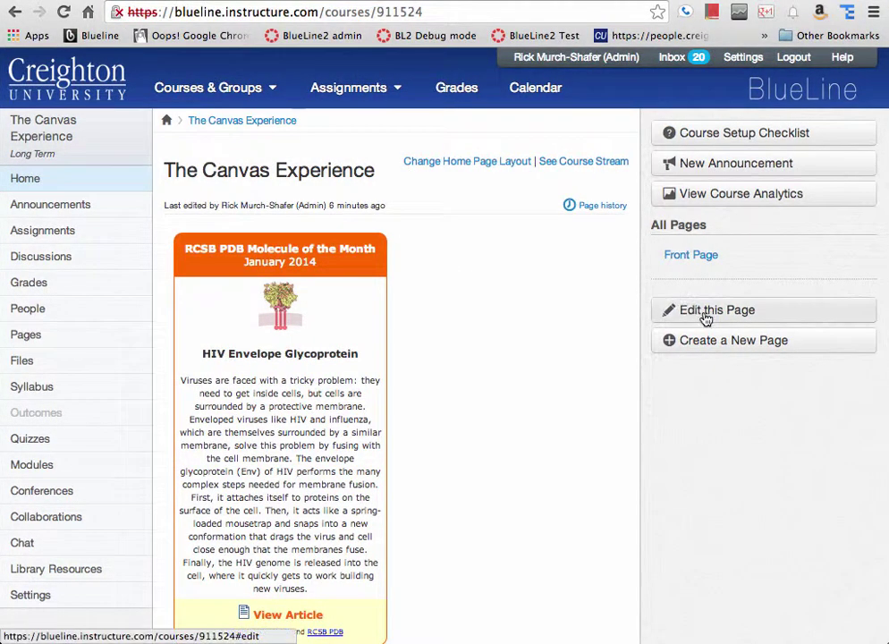
click(705, 312)
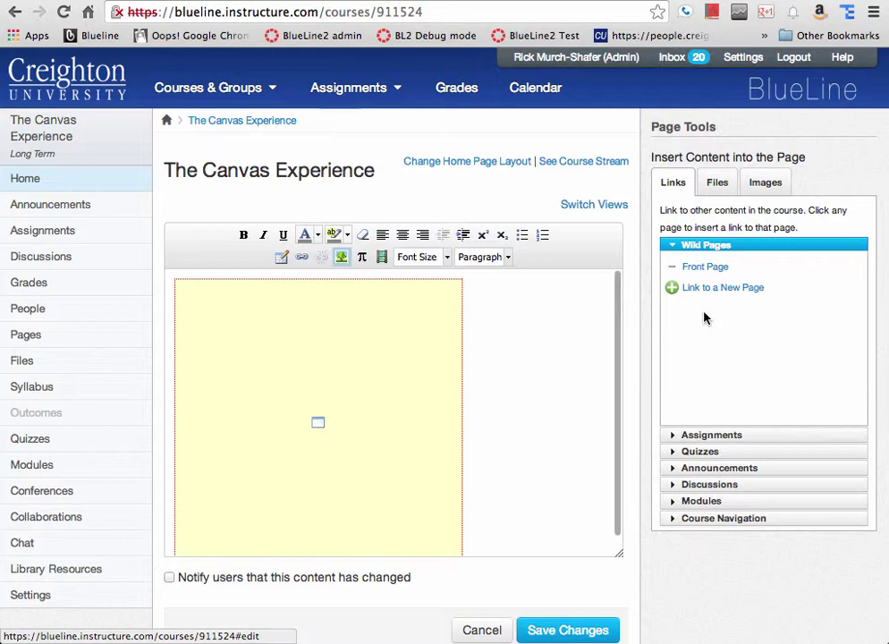
click(600, 205)
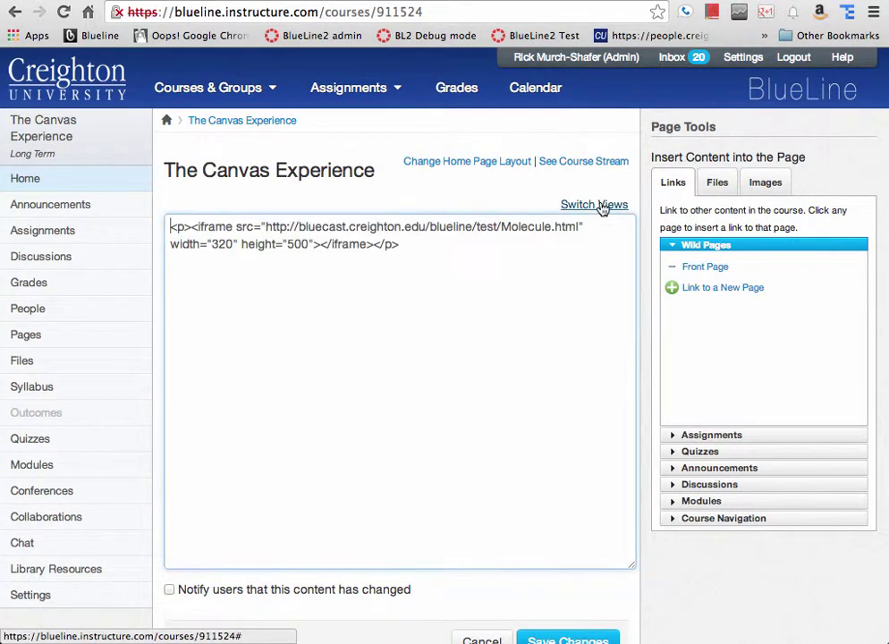
click(287, 227)
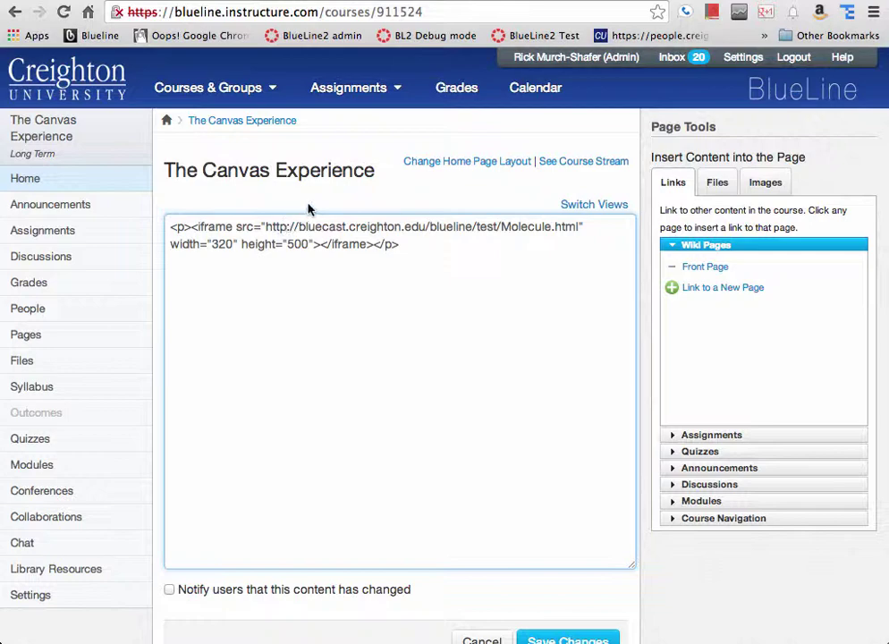
text(s)
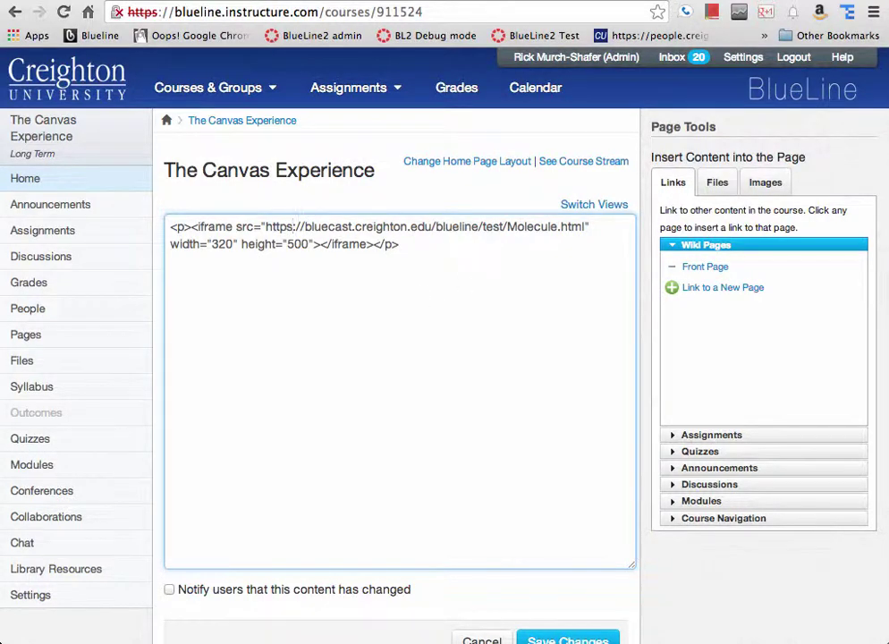
key(ctrl+Tab)
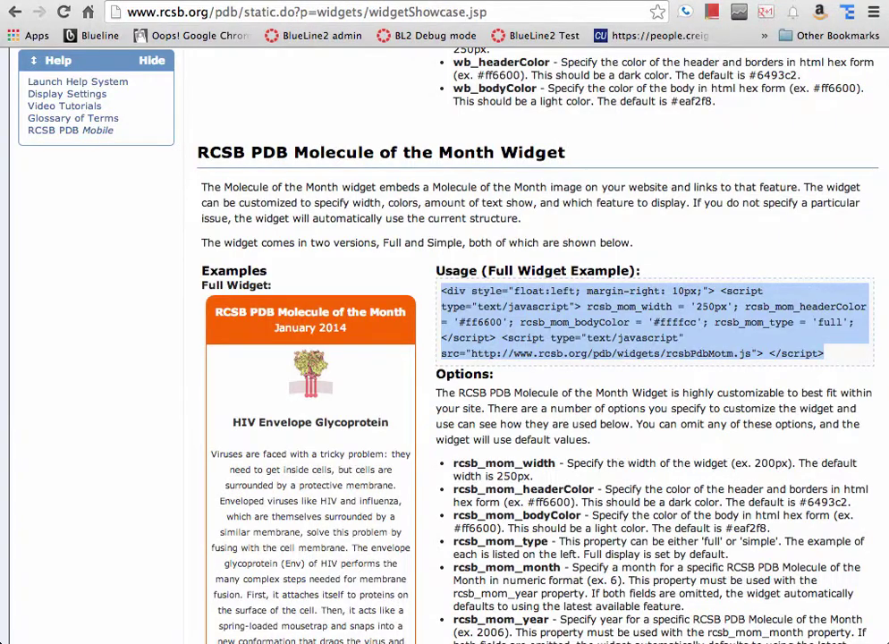
click(631, 352)
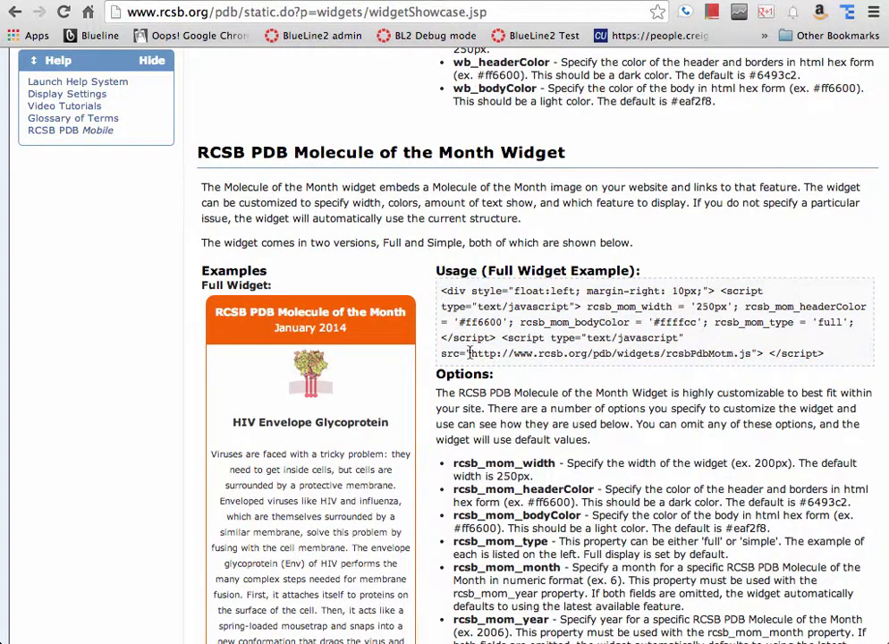
drag(469, 353, 752, 356)
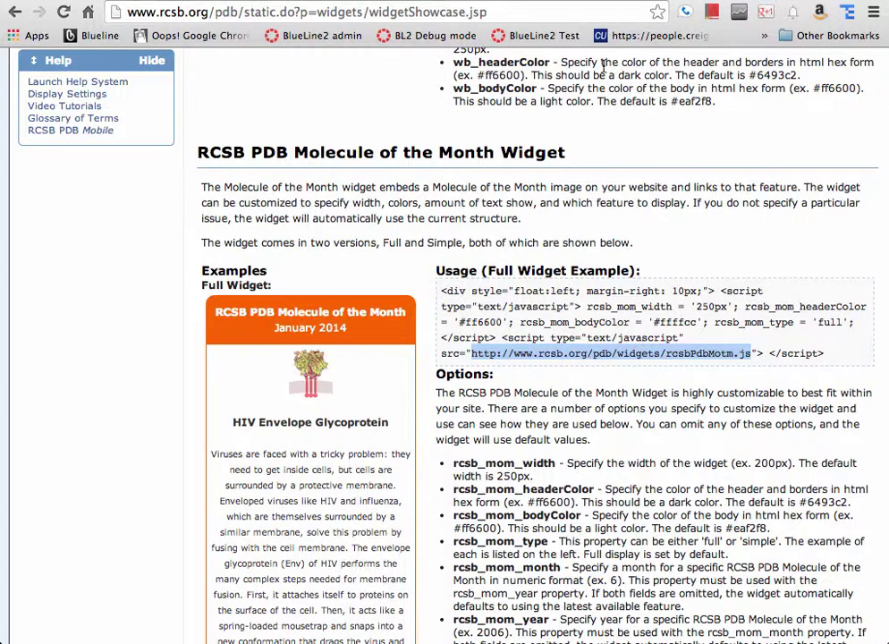
Examine the http links throughout the rcsbPdbMotm.js code, and go to the hosted Molecule.html page.
key(ctrl+Tab)
scroll(559, 398, down, 10)
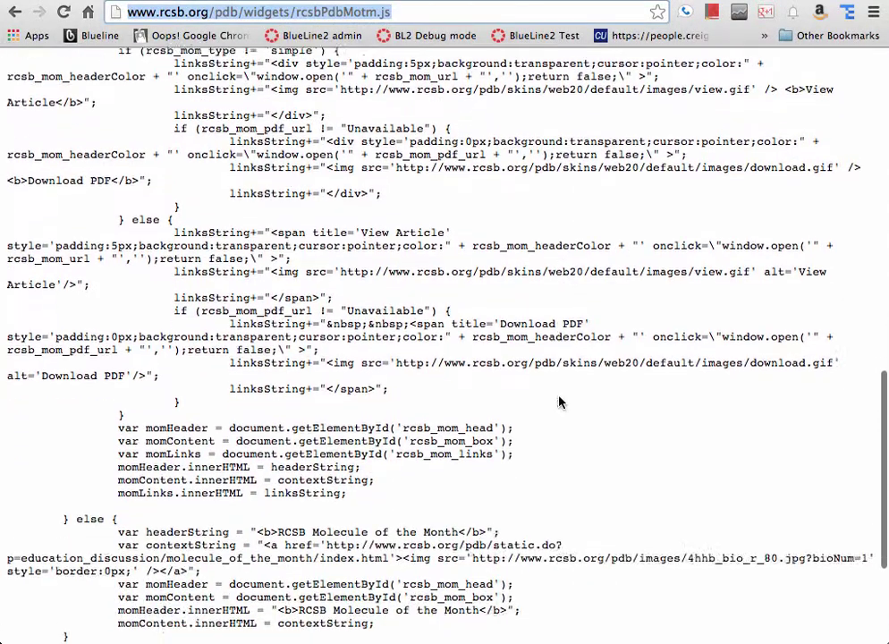
scroll(559, 401, up, 7)
scroll(559, 402, up, 15)
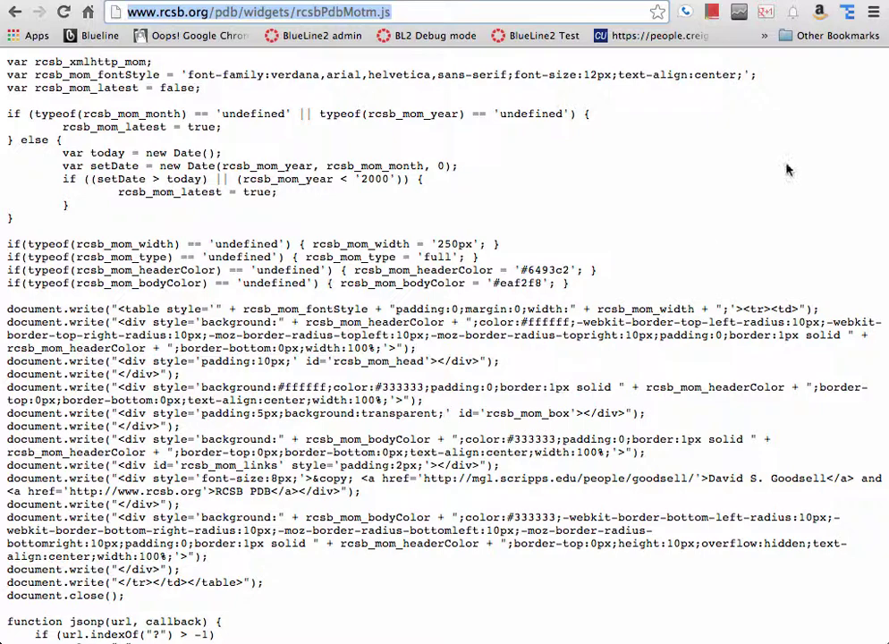
click(626, 0)
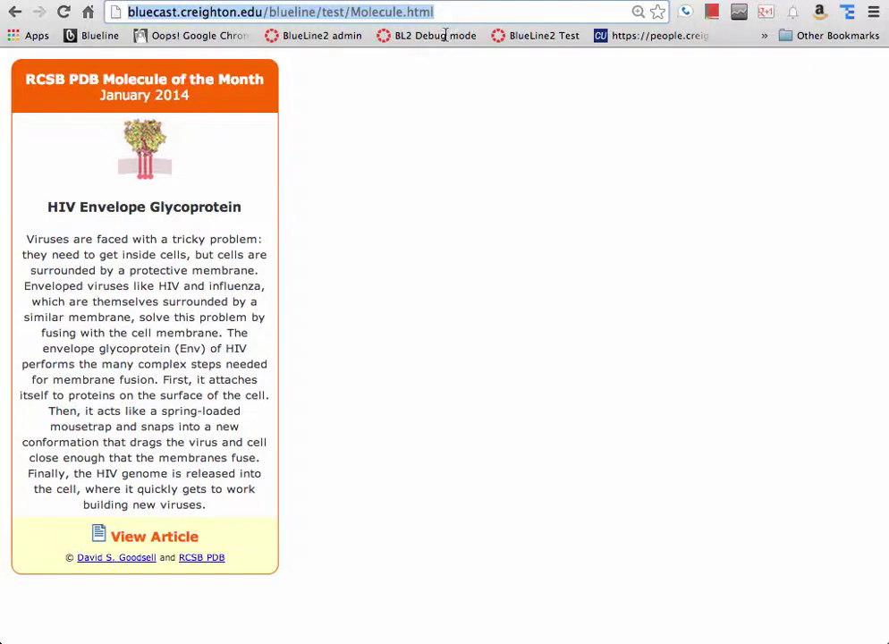
Return to the course page editor, save the home page changes, and view the embedded Molecule of the Month widget.
click(351, 0)
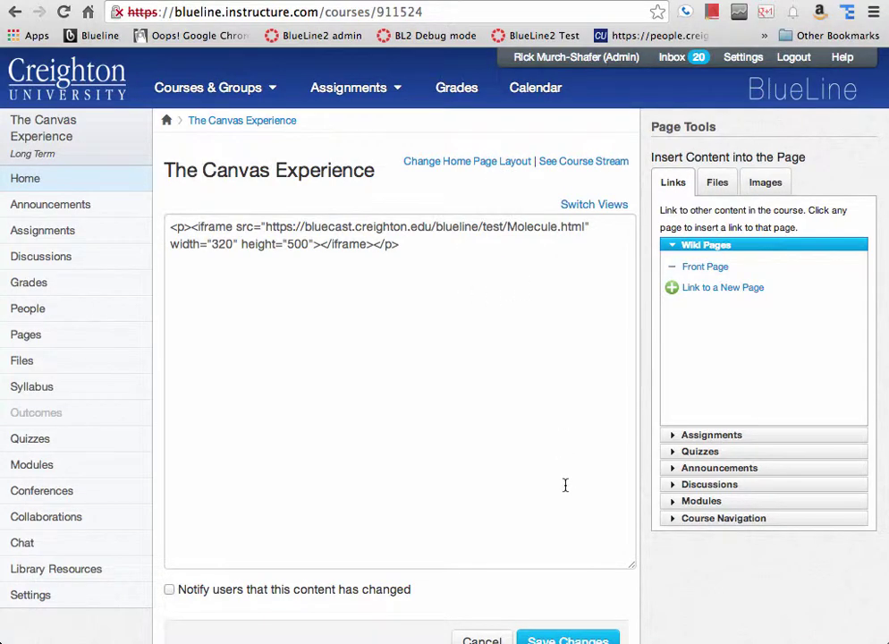
click(568, 639)
click(571, 639)
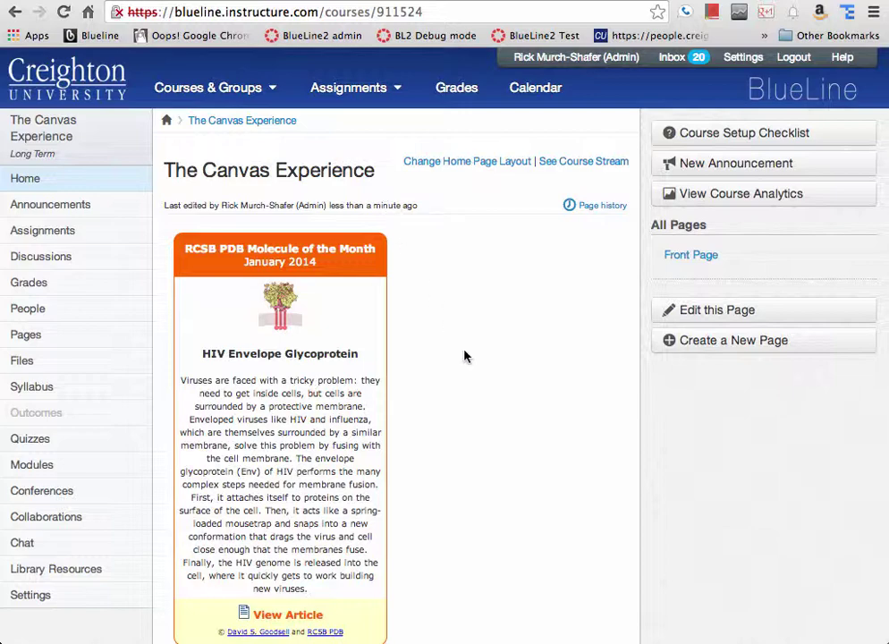
scroll(465, 357, down, 1)
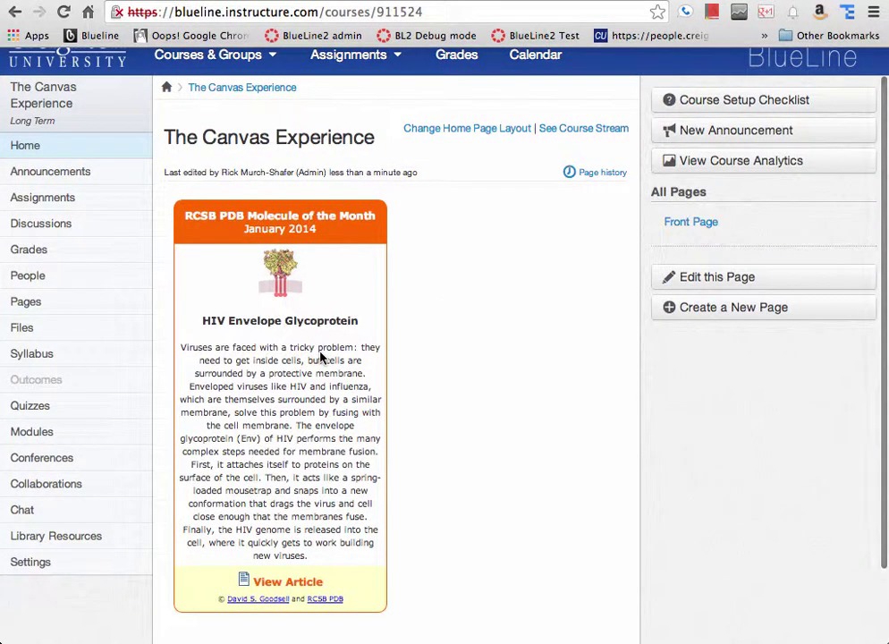